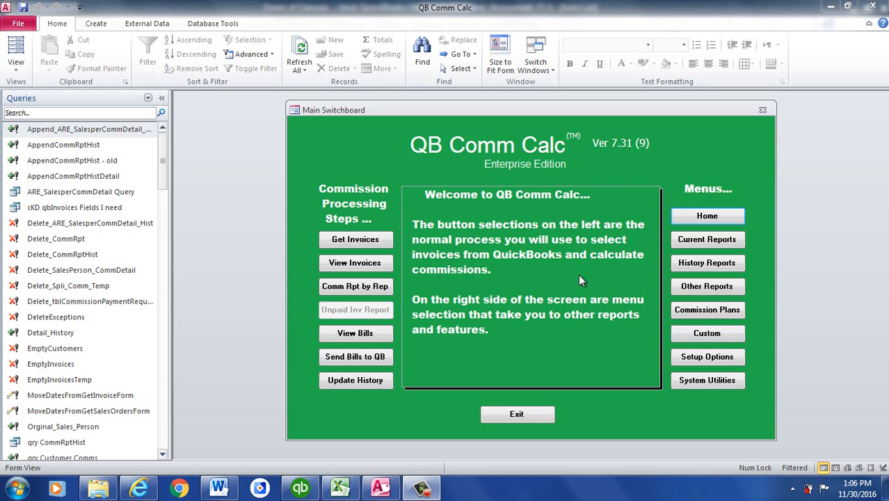
# Review the cost, gross profit and commission on the selected Charlies Art Works invoice and close the form
pyautogui.click(371, 263)
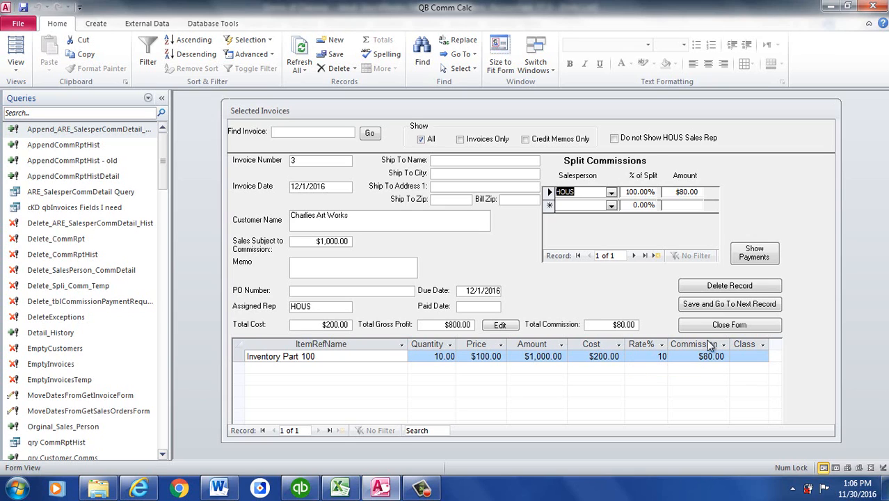
pyautogui.click(723, 324)
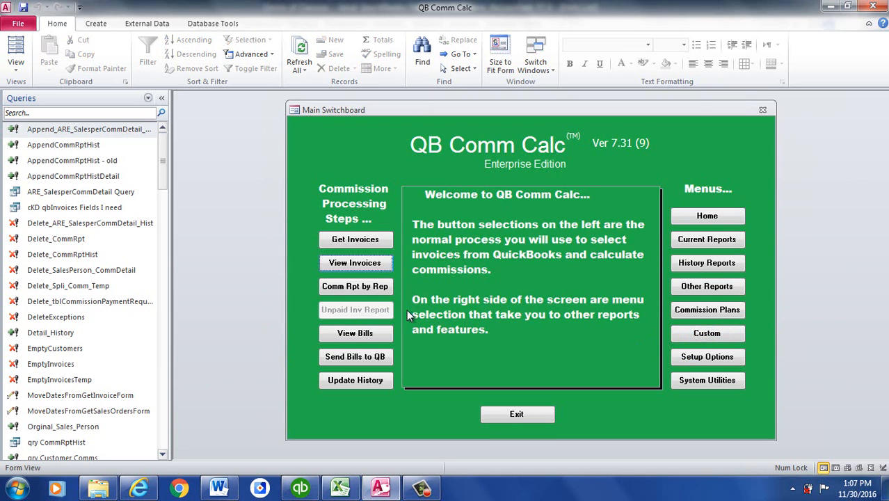
# Switch to QuickBooks and review the cost and sales price in the Inventory Part 100 item record
pyautogui.click(300, 488)
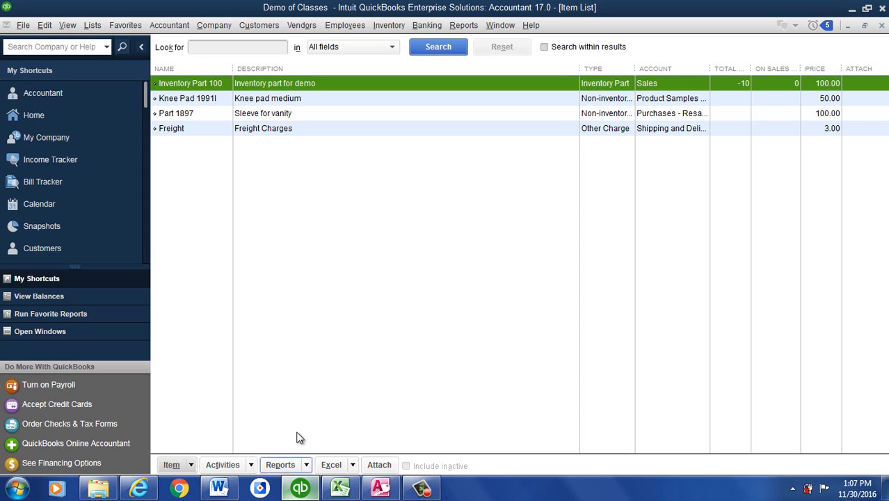
pyautogui.rightClick(270, 81)
pyautogui.click(303, 134)
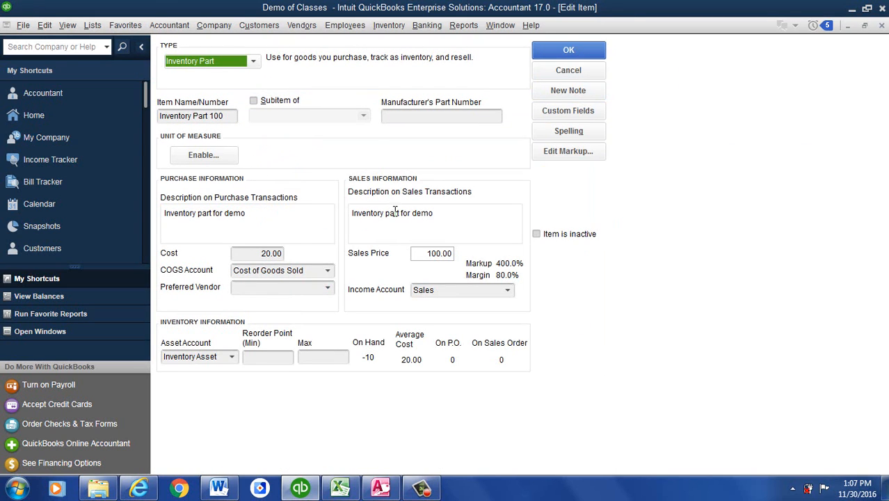
pyautogui.click(569, 52)
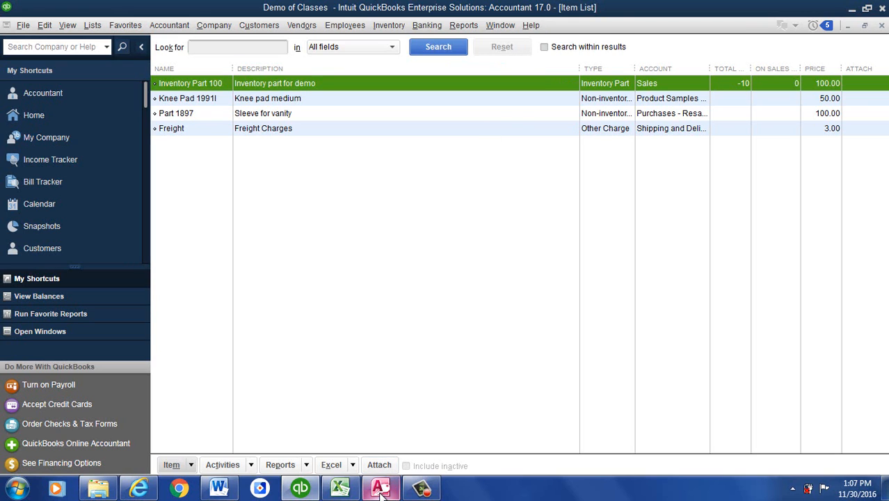
# Set the STD COST custom field of the Inventory Part 100 item to 15.00 and save the item
pyautogui.moveTo(380, 489)
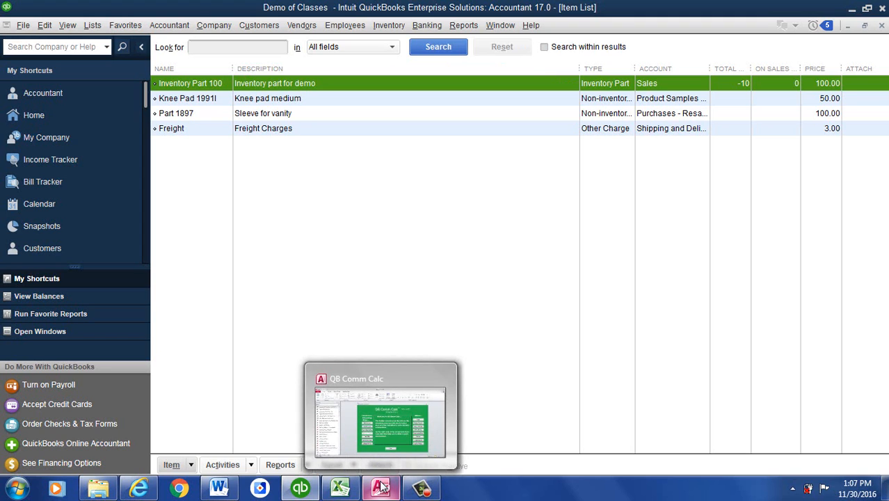
pyautogui.rightClick(290, 84)
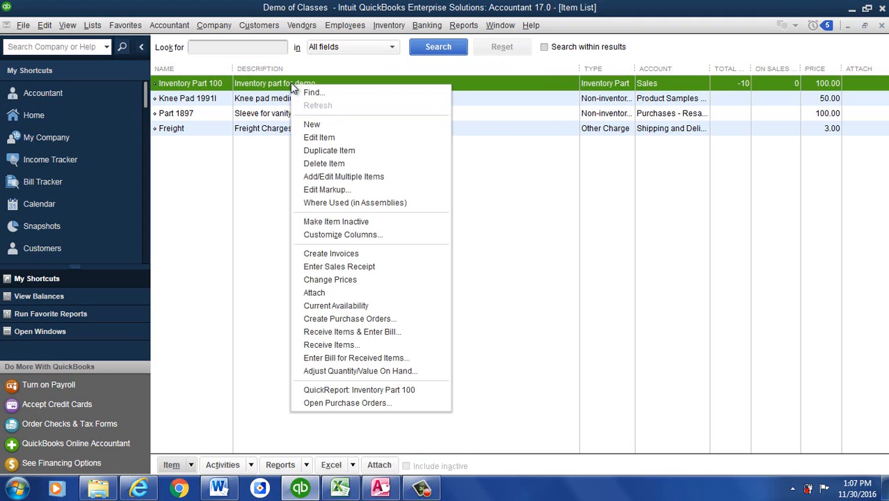
pyautogui.click(312, 140)
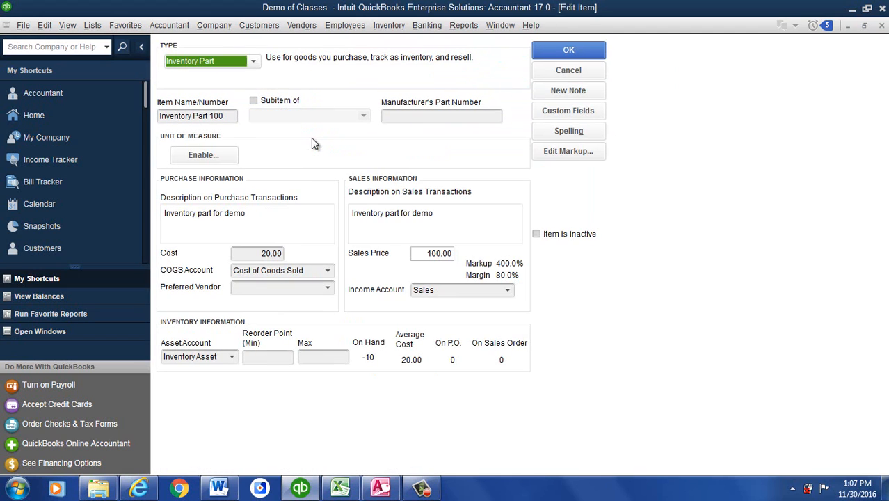
pyautogui.click(575, 113)
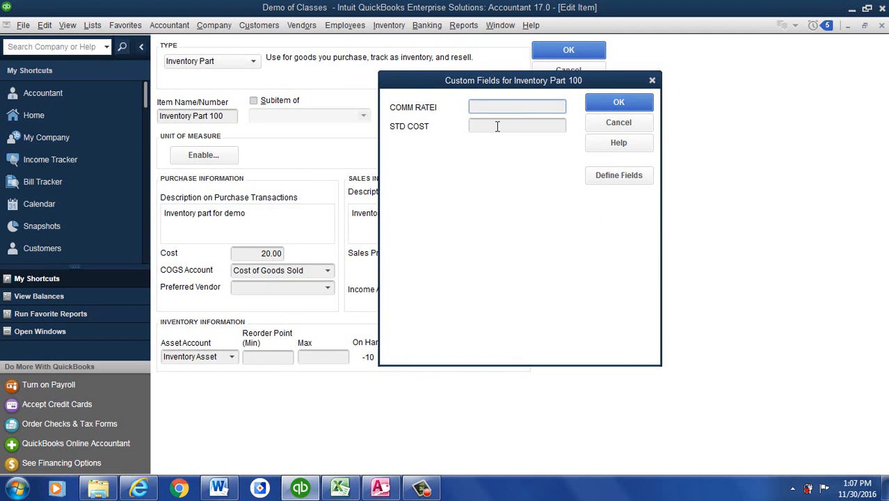
pyautogui.click(497, 127)
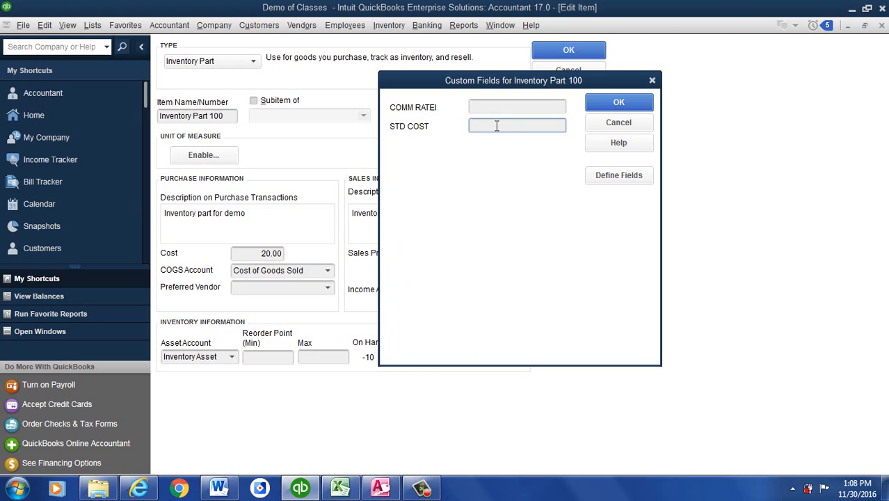
pyautogui.write('15.00')
pyautogui.click(618, 103)
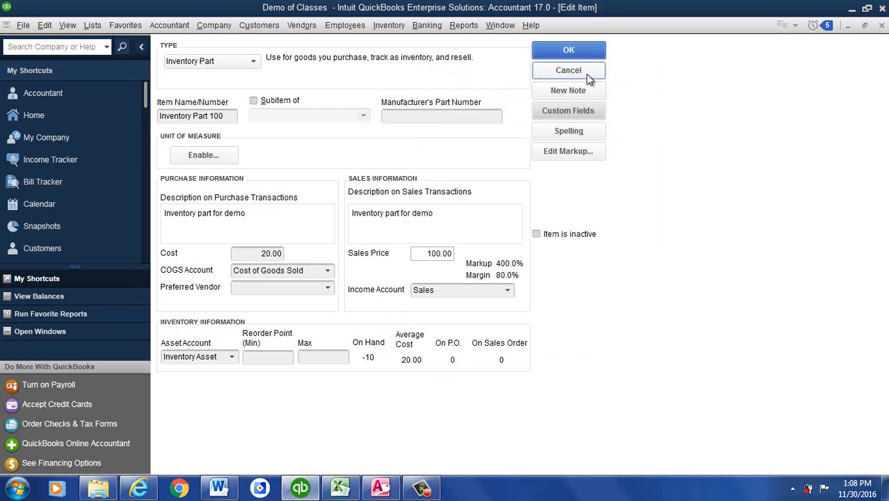
pyautogui.click(578, 52)
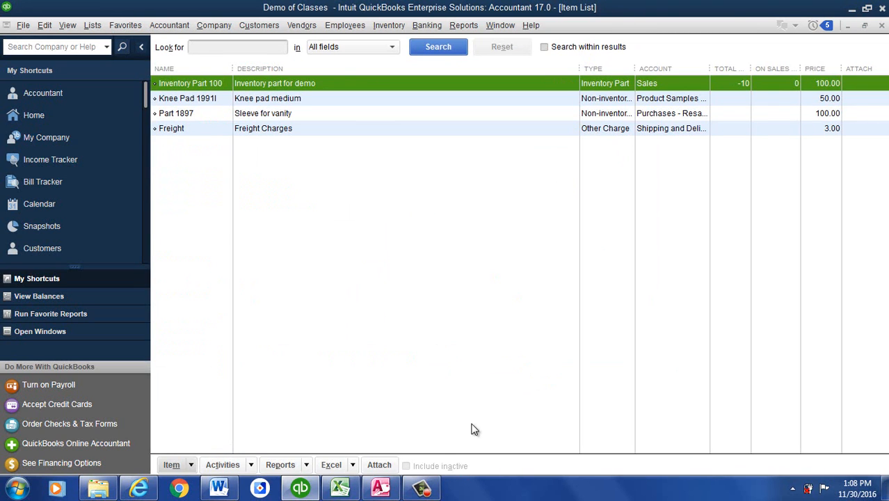
# Switch to QB Comm Calc, retrieve the 12/1/2016 invoices with the Gross Profit method, and review the invoice's cost and commission
pyautogui.click(380, 488)
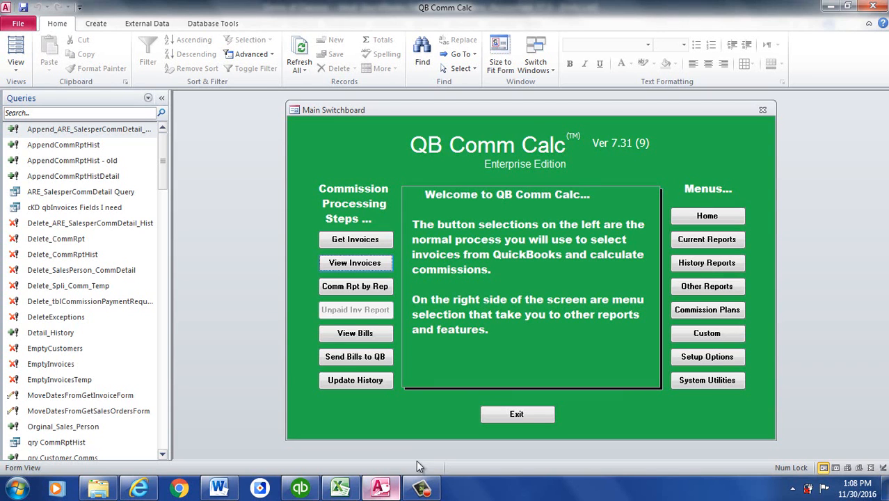
pyautogui.click(369, 240)
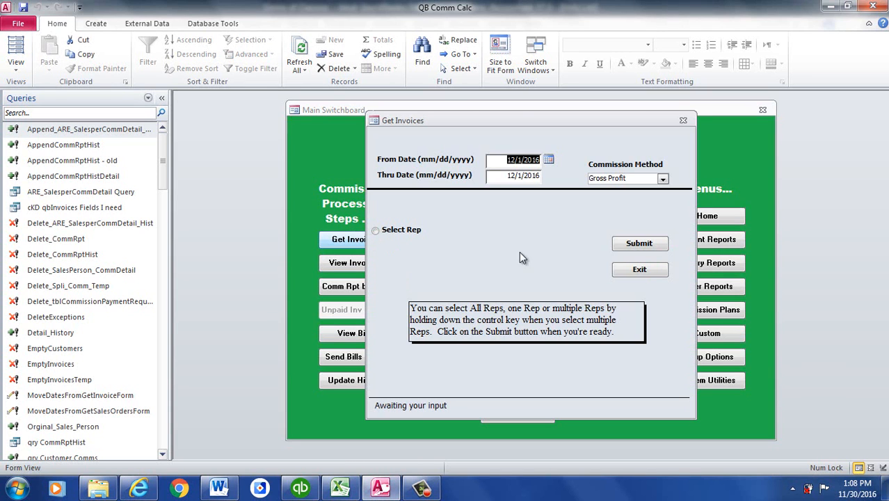
pyautogui.click(641, 248)
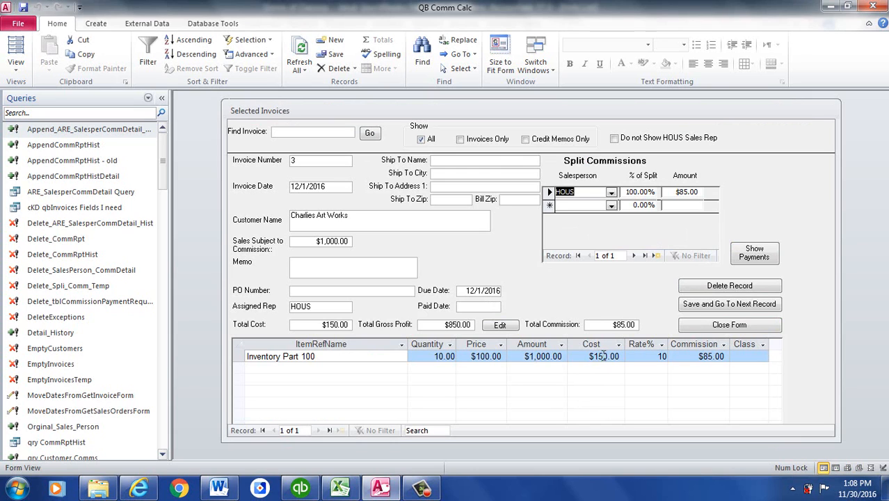
pyautogui.click(701, 332)
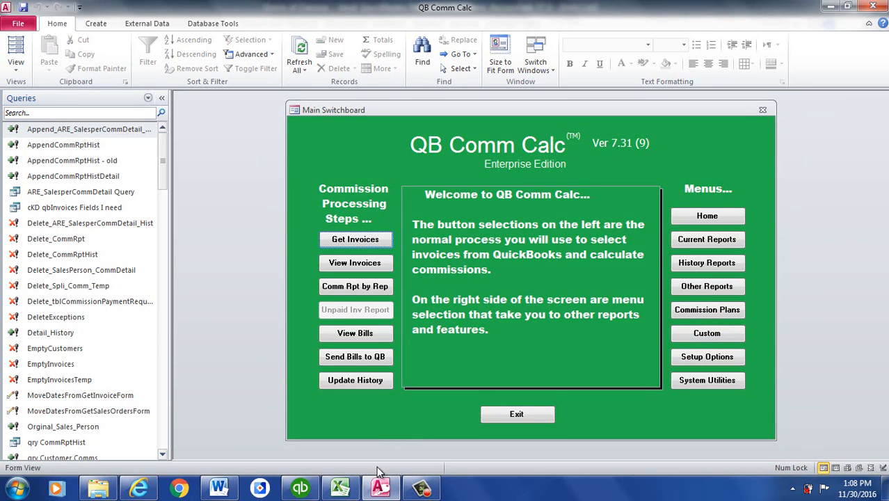
# Switch to QuickBooks, close the item list, and start an invoice for Charlies Art Works without selecting a sales order
pyautogui.click(313, 489)
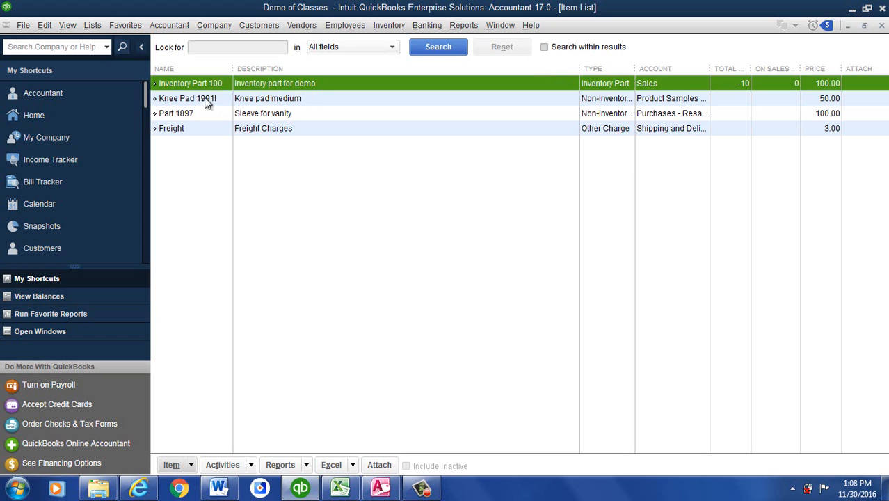
pyautogui.click(882, 25)
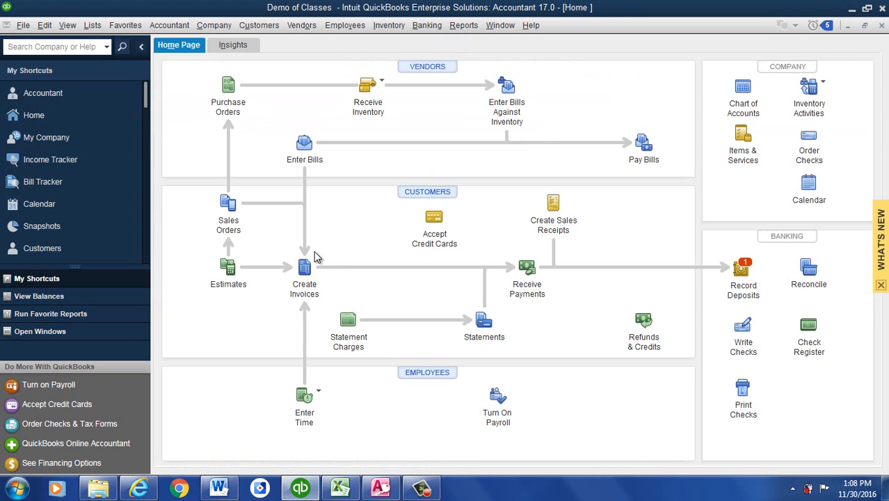
pyautogui.click(306, 268)
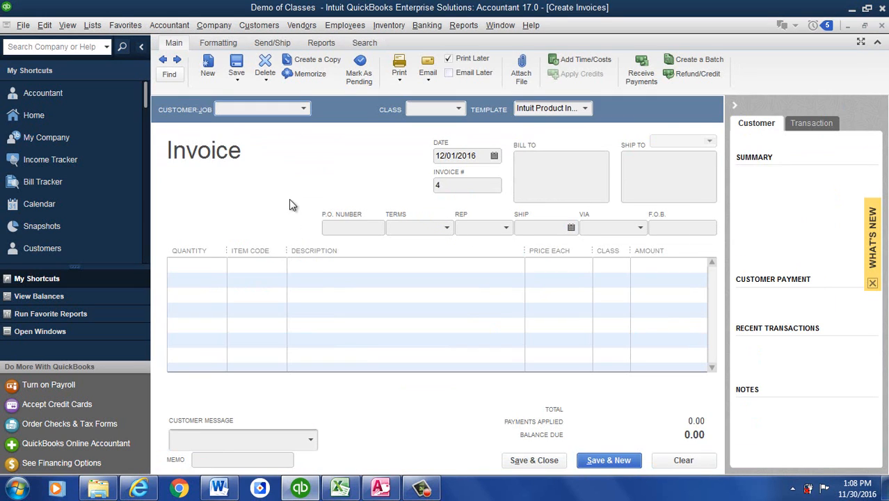
pyautogui.click(303, 110)
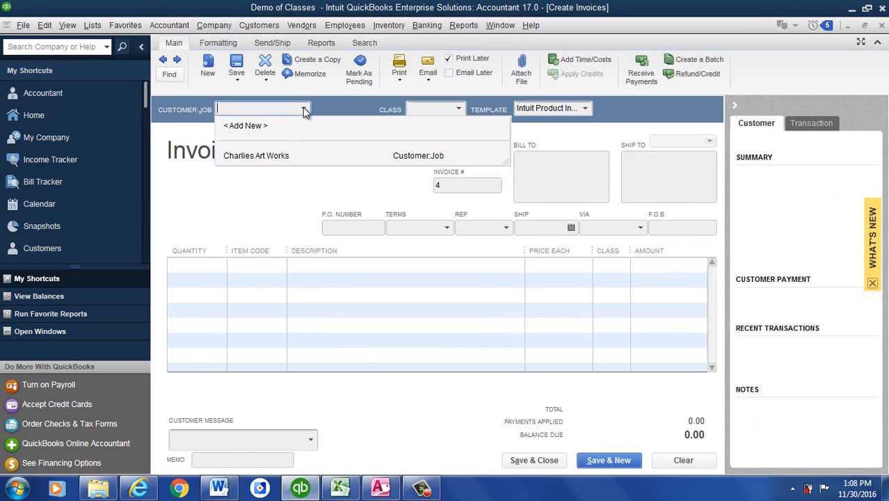
pyautogui.click(284, 156)
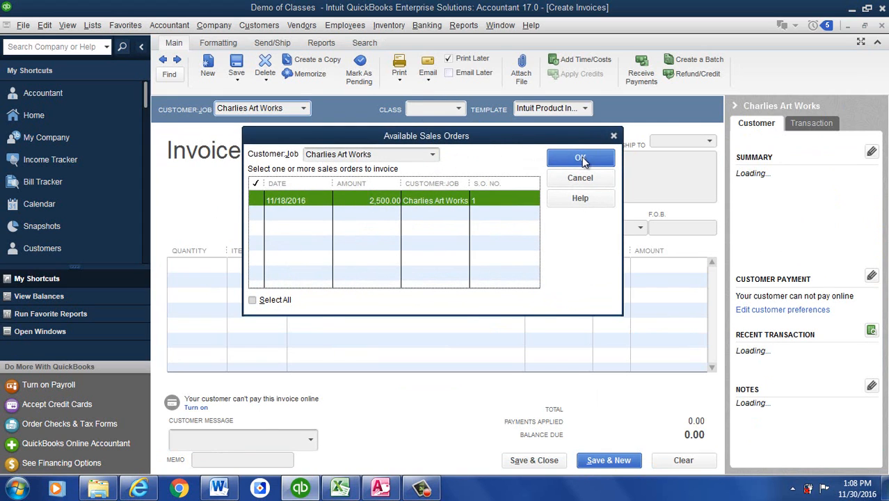
pyautogui.click(581, 158)
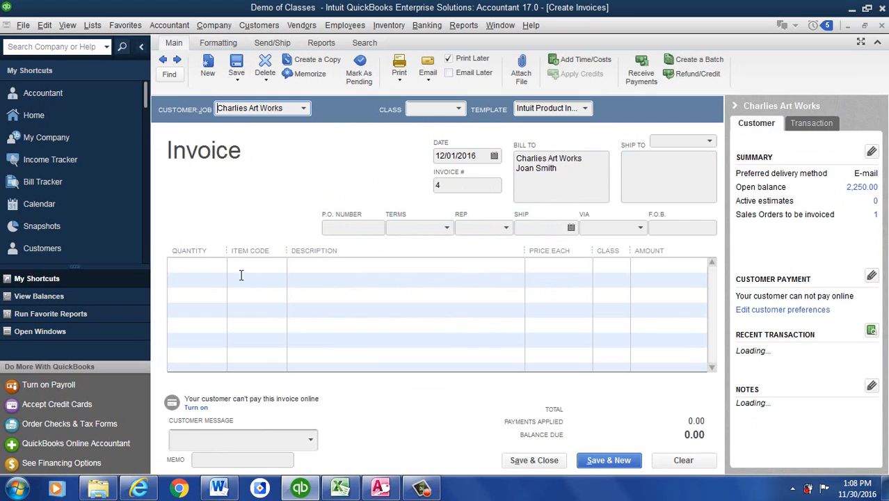
# Make a copy of the locked invoice template and enable the STD COST column on screen in the copy
pyautogui.click(219, 264)
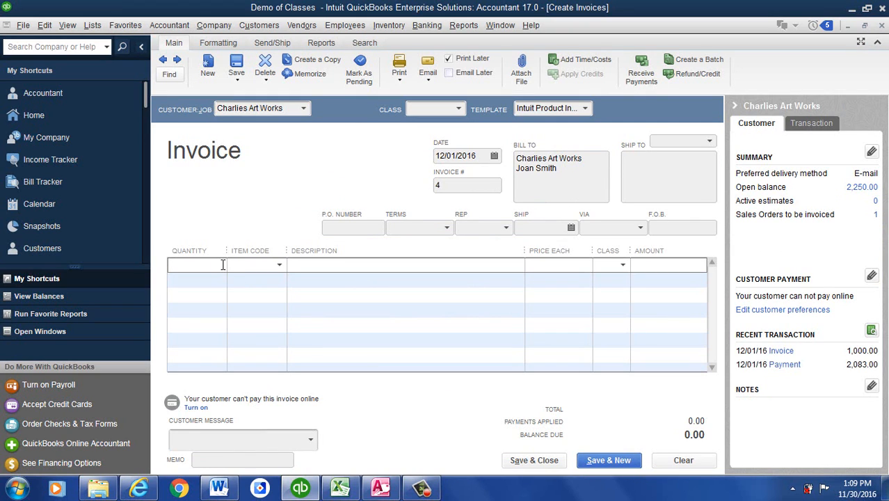
pyautogui.click(218, 45)
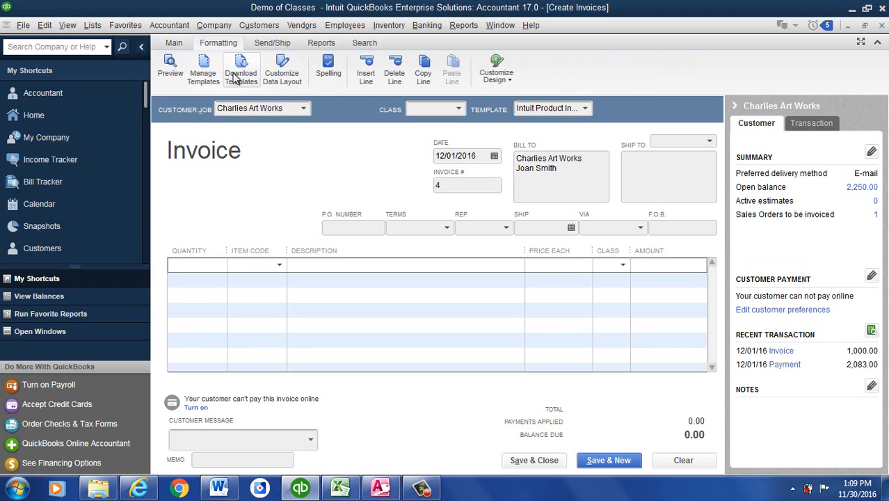
pyautogui.click(275, 78)
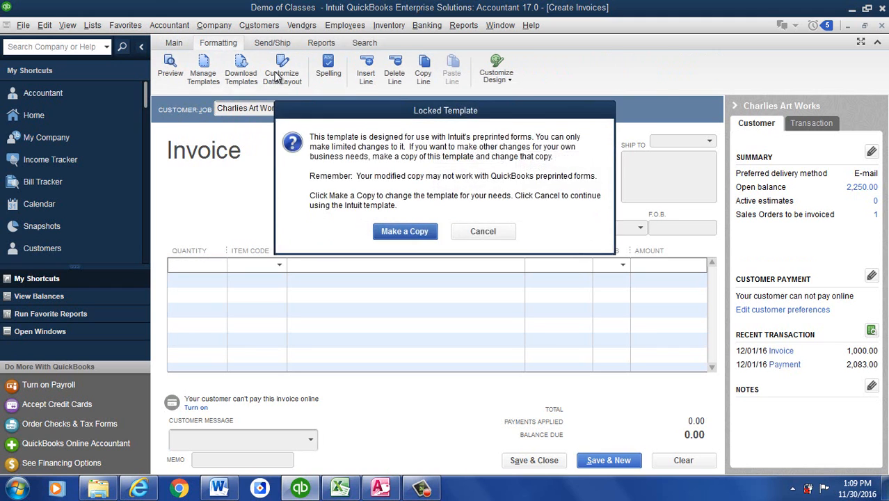
pyautogui.click(399, 228)
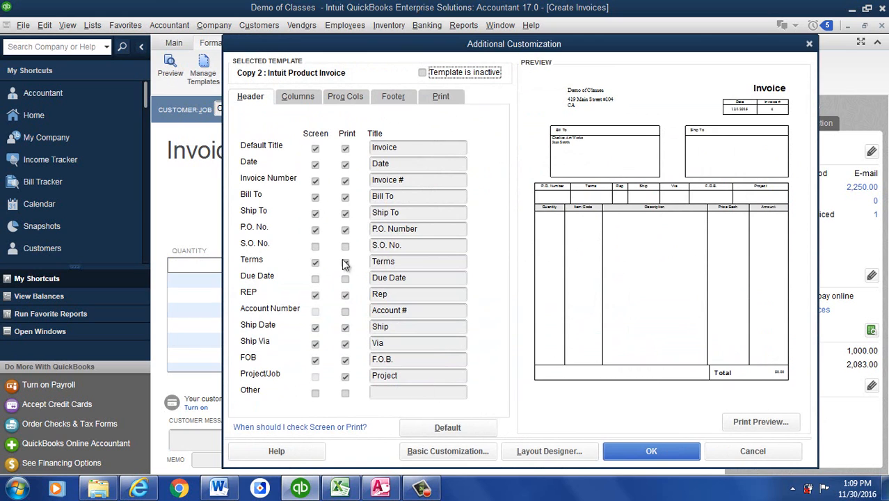
pyautogui.click(299, 99)
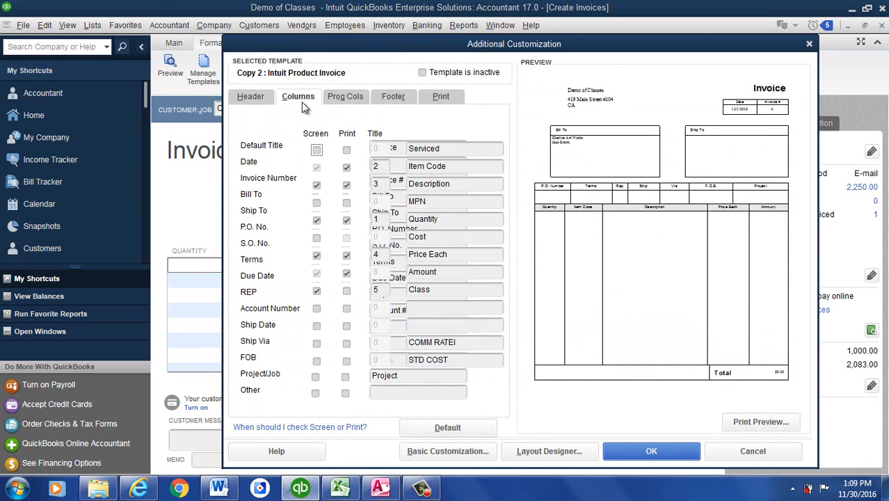
pyautogui.click(316, 361)
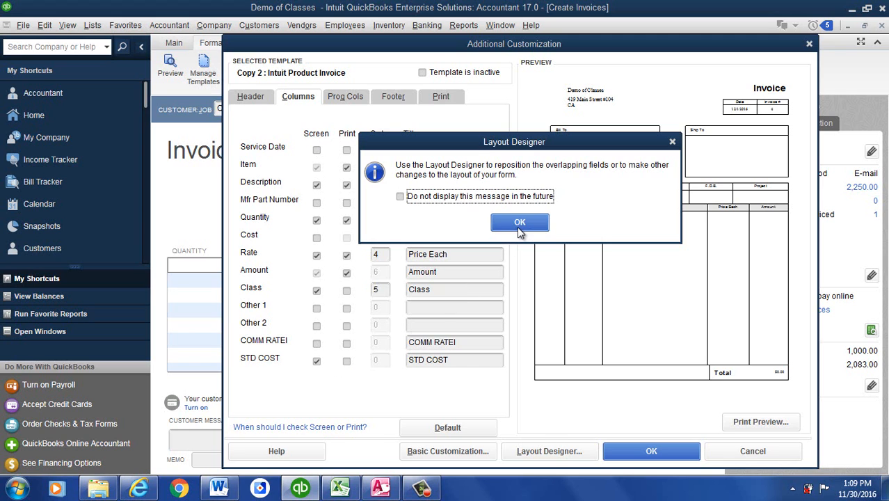
pyautogui.click(517, 223)
pyautogui.click(654, 450)
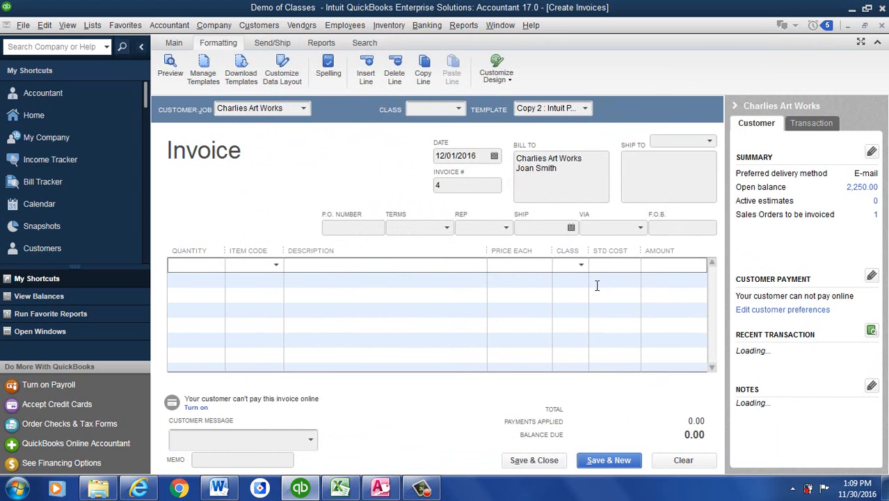
# Add an invoice line with quantity 10 of Inventory Part 100 and dismiss the order-tracking message
pyautogui.click(614, 264)
pyautogui.click(222, 265)
pyautogui.write('10')
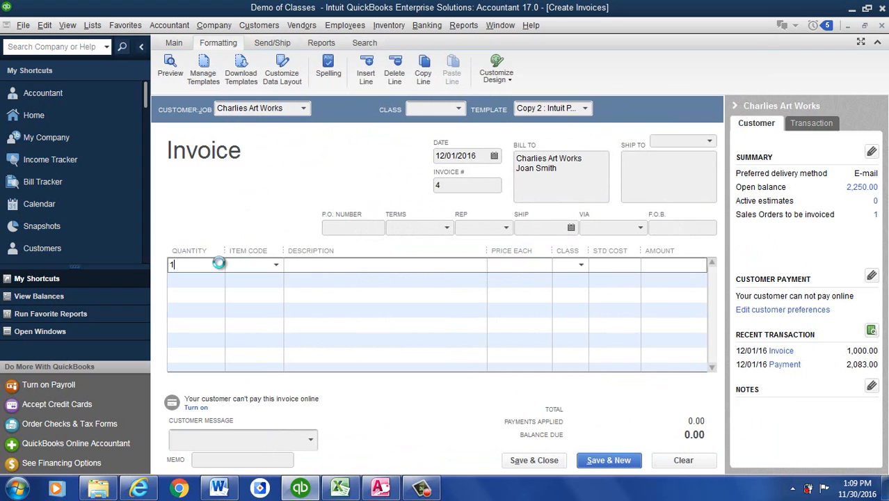
pyautogui.press('Tab')
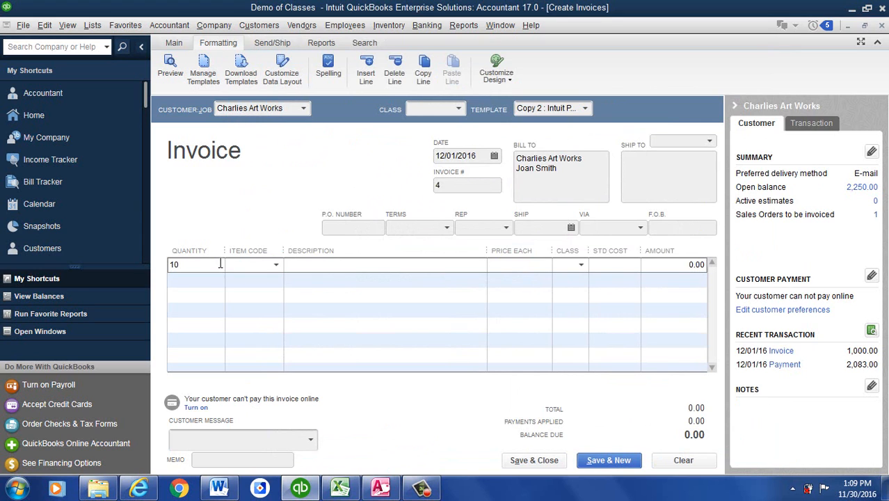
pyautogui.click(276, 265)
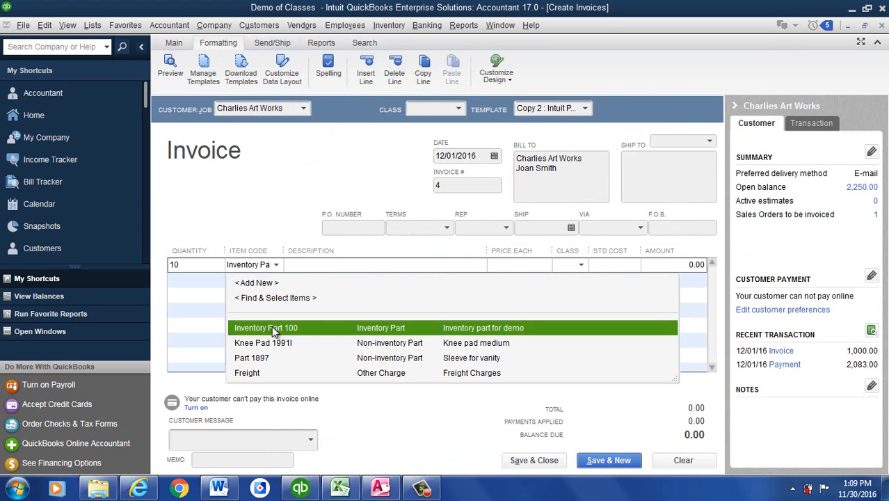
pyautogui.click(271, 327)
pyautogui.click(386, 293)
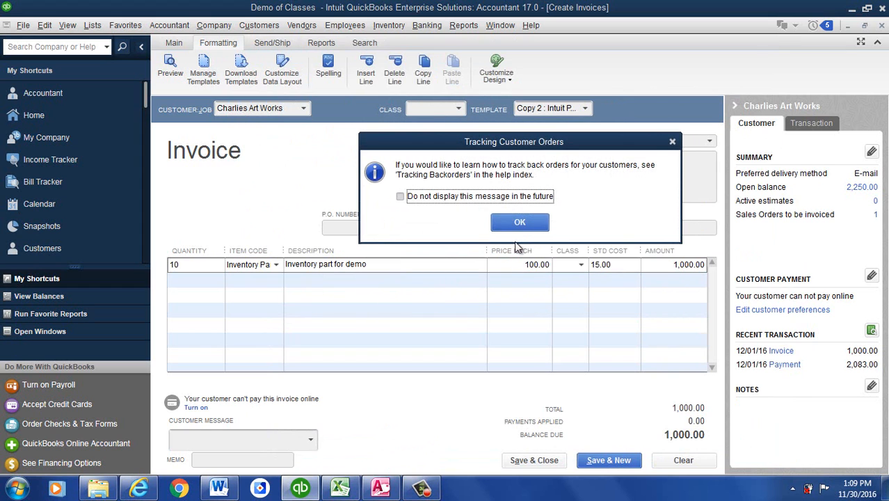
pyautogui.click(519, 222)
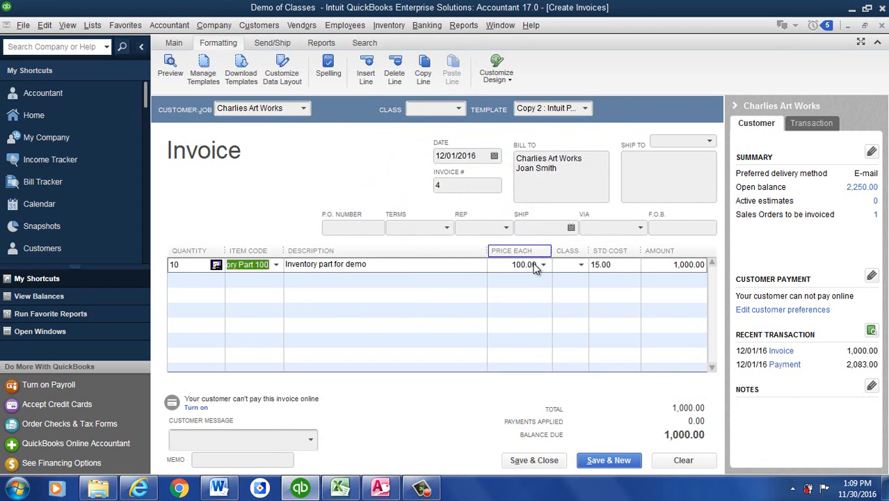
# Set the STD COST of the Inventory Part 100 line to 18.00, then save and close the invoice
pyautogui.click(614, 265)
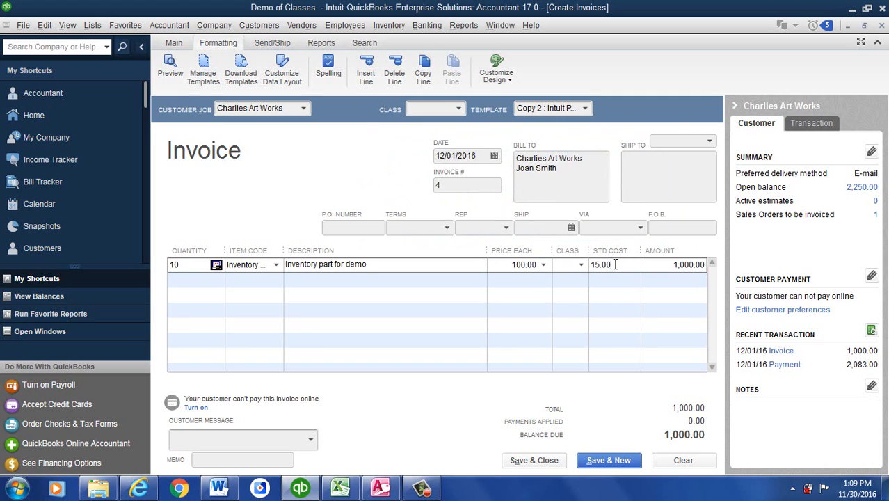
pyautogui.press('BackSpace')
pyautogui.press('BackSpace')
pyautogui.press('BackSpace')
pyautogui.press('BackSpace')
pyautogui.press('BackSpace')
pyautogui.write('18.00')
pyautogui.click(558, 279)
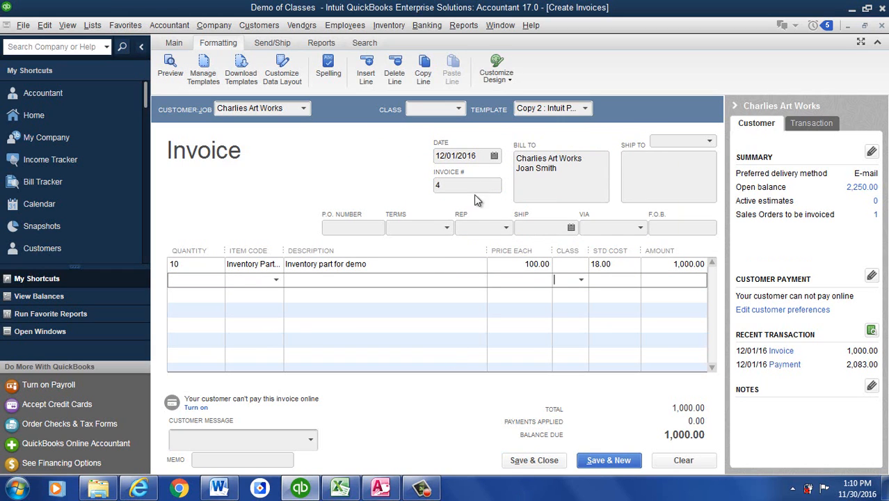
pyautogui.click(533, 461)
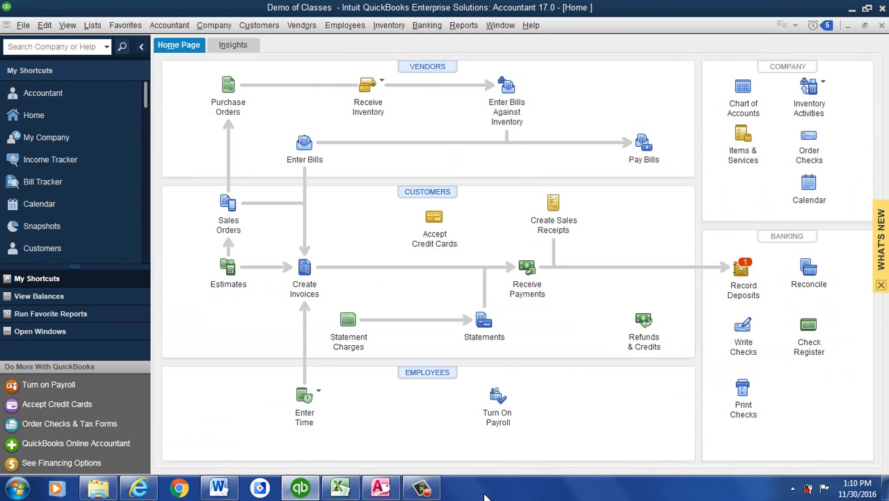
# Switch to QB Comm Calc, retrieve the invoices again, examine the cost and commission of invoice 4, and close the invoice form
pyautogui.click(380, 488)
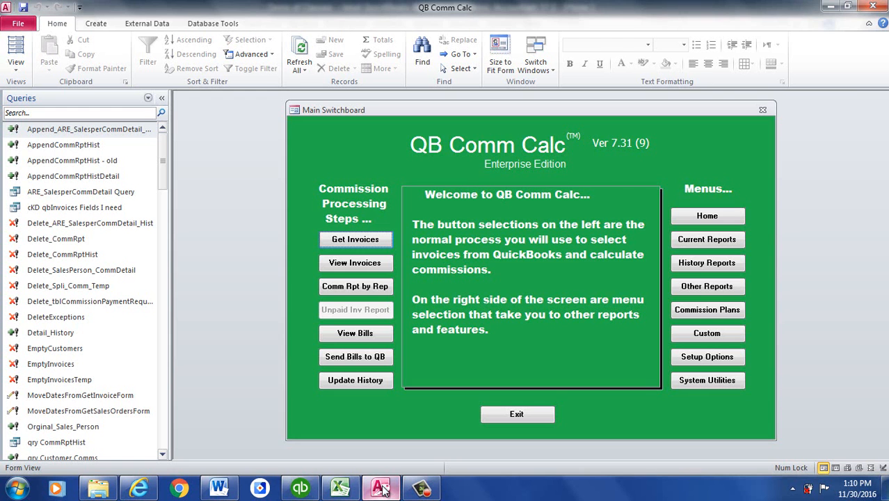
pyautogui.click(363, 240)
pyautogui.click(636, 248)
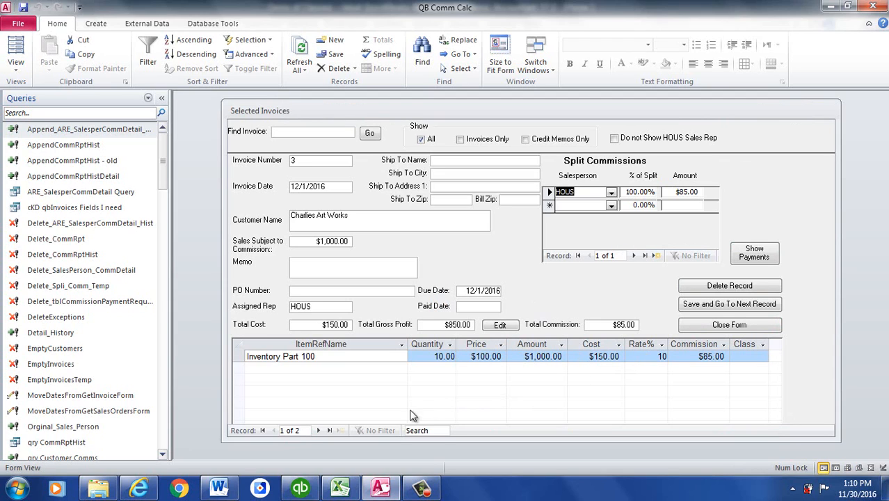
pyautogui.click(318, 430)
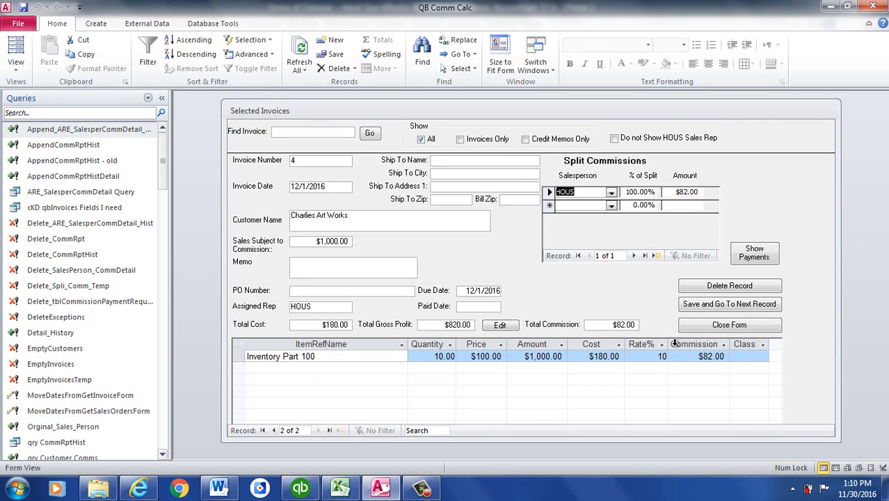
pyautogui.click(703, 325)
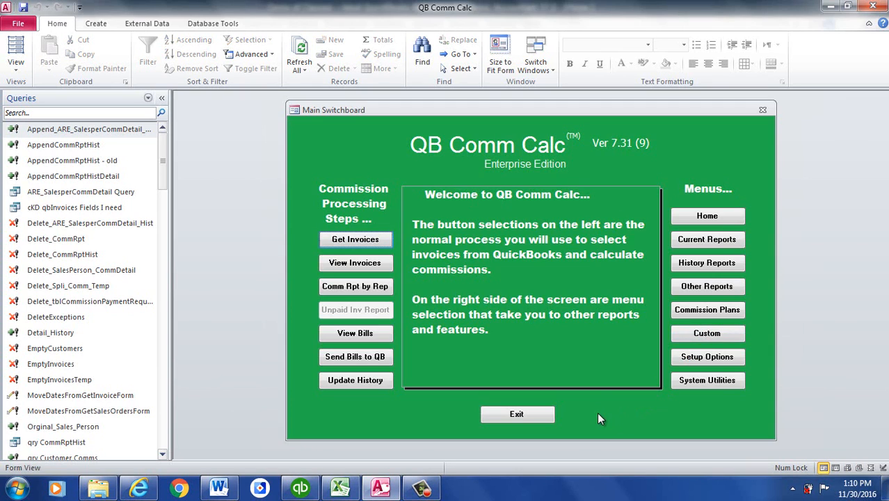